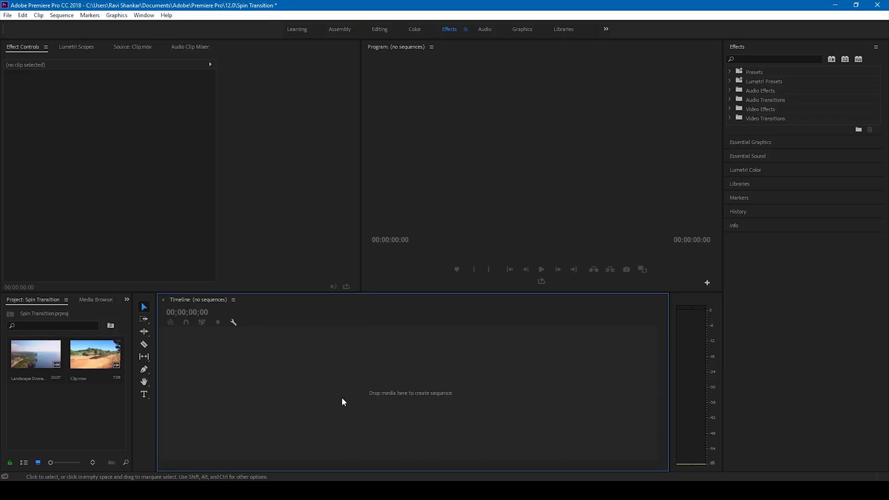
Create a new sequence from Landscape Drone and Clip.mov by dragging both to the timeline.
{"action": "left_click", "coordinate": [31, 354]}
{"action": "left_click", "coordinate": [95, 354]}
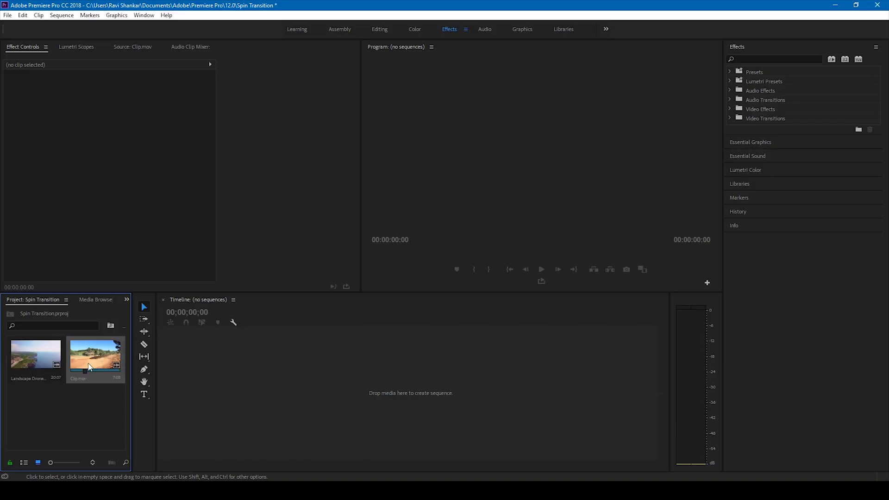
{"action": "left_click", "coordinate": [43, 363], "text": "ctrl"}
{"action": "left_click_drag", "start_coordinate": [41, 362], "coordinate": [429, 346]}
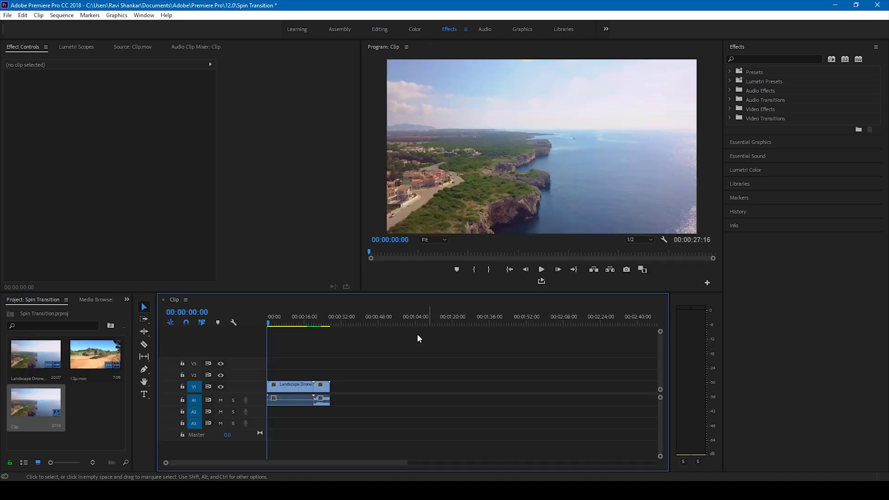
Unlink Clip.mov and delete its audio from A1.
{"action": "right_click", "coordinate": [321, 385]}
{"action": "left_click", "coordinate": [324, 369]}
{"action": "right_click", "coordinate": [326, 382]}
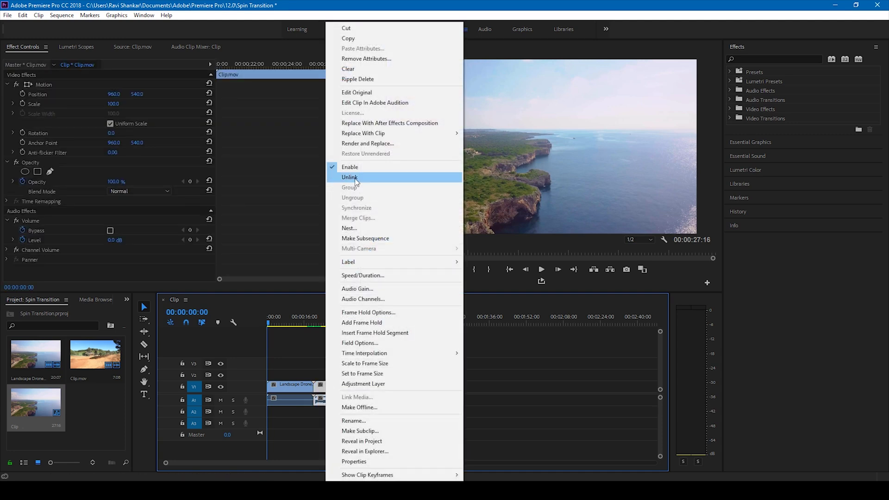
{"action": "left_click", "coordinate": [352, 177]}
{"action": "left_click", "coordinate": [324, 401]}
{"action": "key", "text": "Delete"}
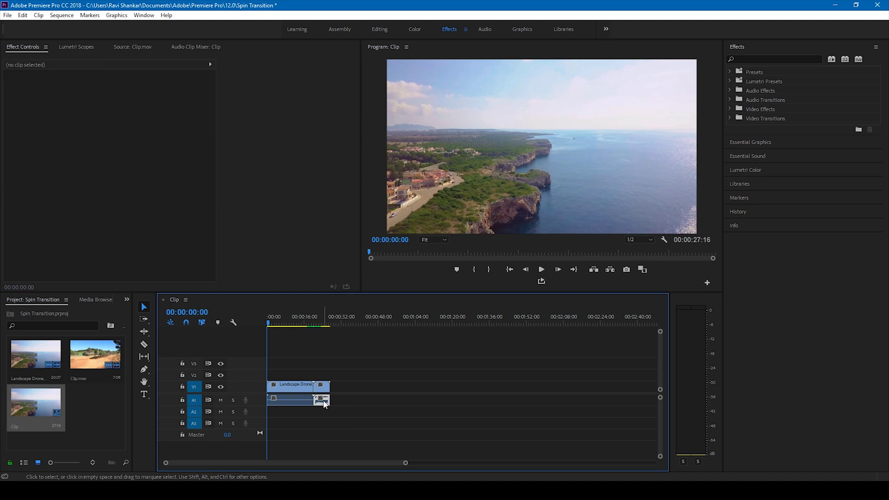
Bring the playhead to the cut between the two clips.
{"action": "left_click_drag", "start_coordinate": [406, 462], "coordinate": [301, 462]}
{"action": "left_click", "coordinate": [431, 320]}
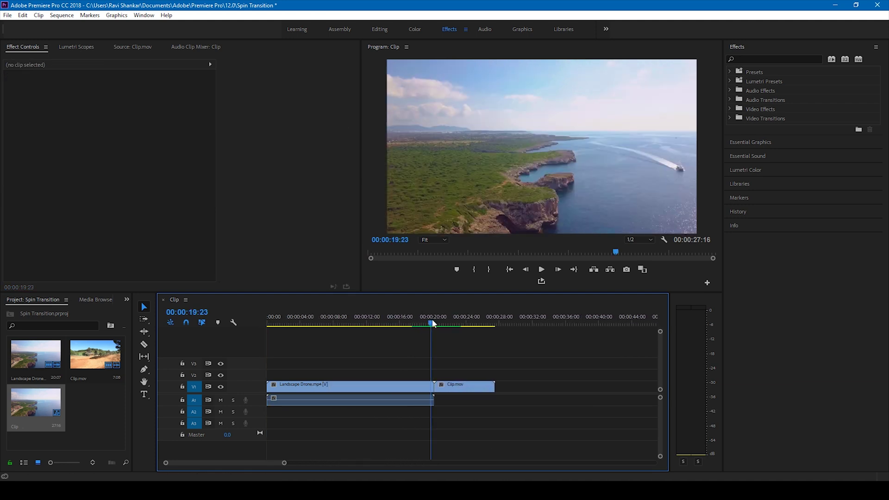
{"action": "left_click_drag", "start_coordinate": [430, 324], "coordinate": [433, 324]}
Create a 1920×1080 Adjustment Layer and place it on V2 over the cut.
{"action": "left_click", "coordinate": [88, 418]}
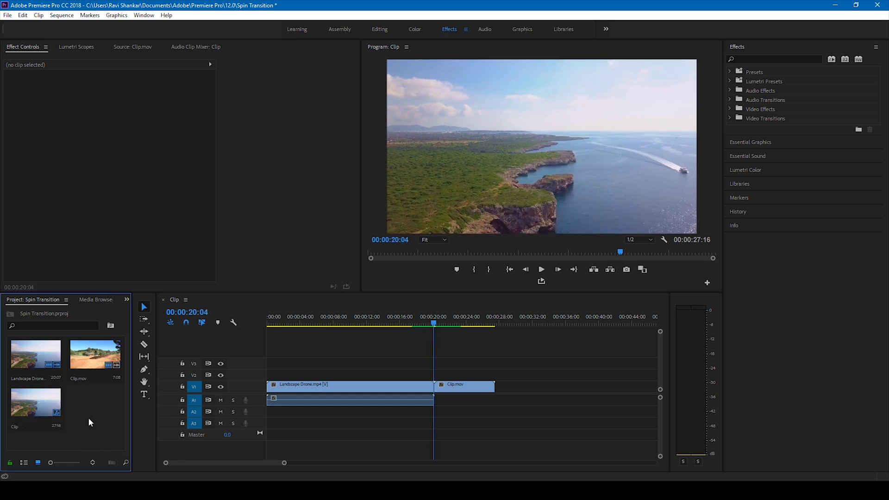
{"action": "right_click", "coordinate": [85, 419]}
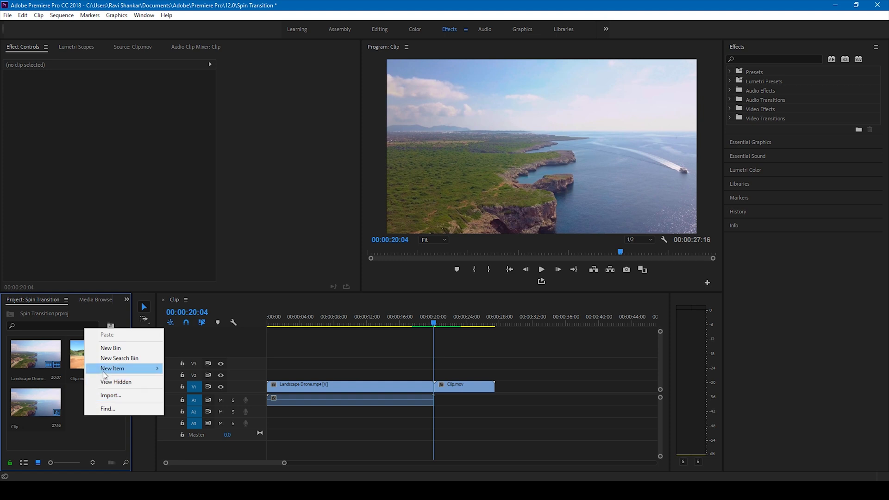
{"action": "mouse_move", "coordinate": [109, 373]}
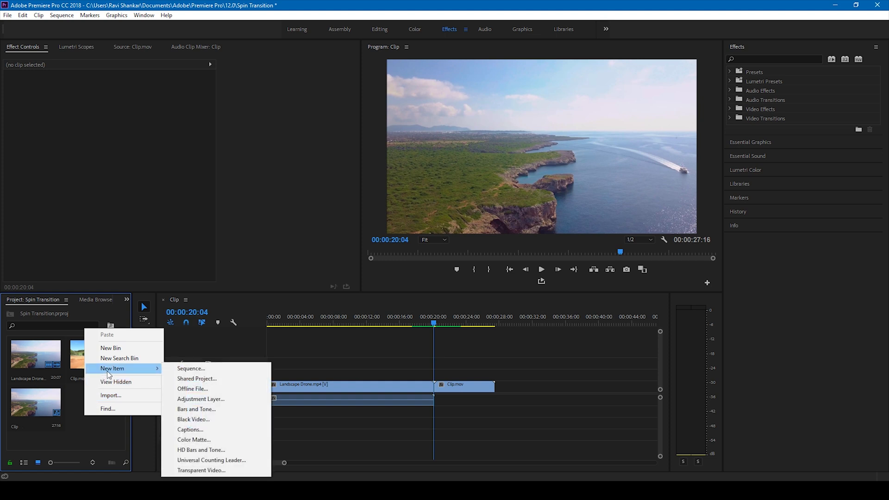
{"action": "left_click", "coordinate": [199, 399]}
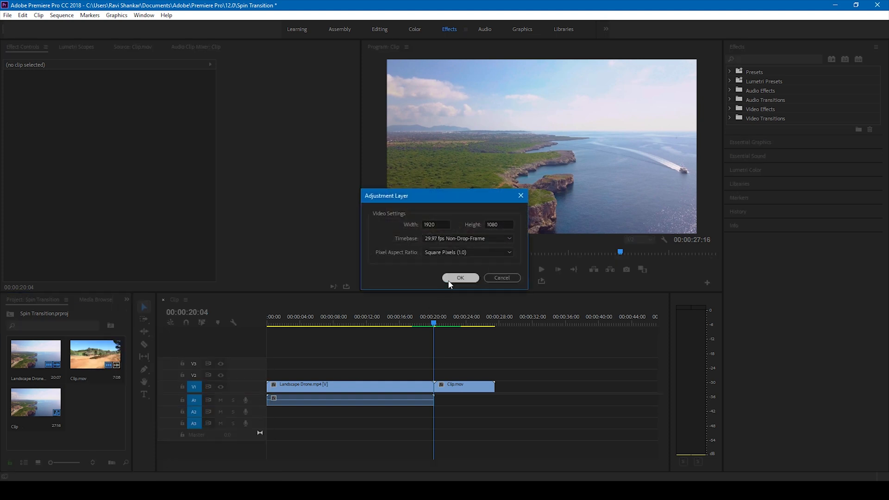
{"action": "left_click", "coordinate": [460, 277]}
{"action": "left_click_drag", "start_coordinate": [90, 407], "coordinate": [423, 375]}
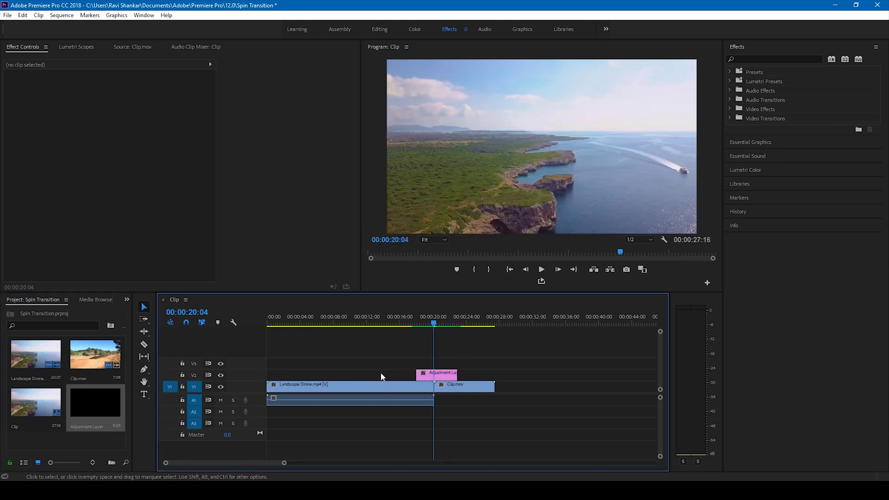
Trim the adjustment layer's end to 00:00:20:10.
{"action": "left_click_drag", "start_coordinate": [285, 462], "coordinate": [261, 461]}
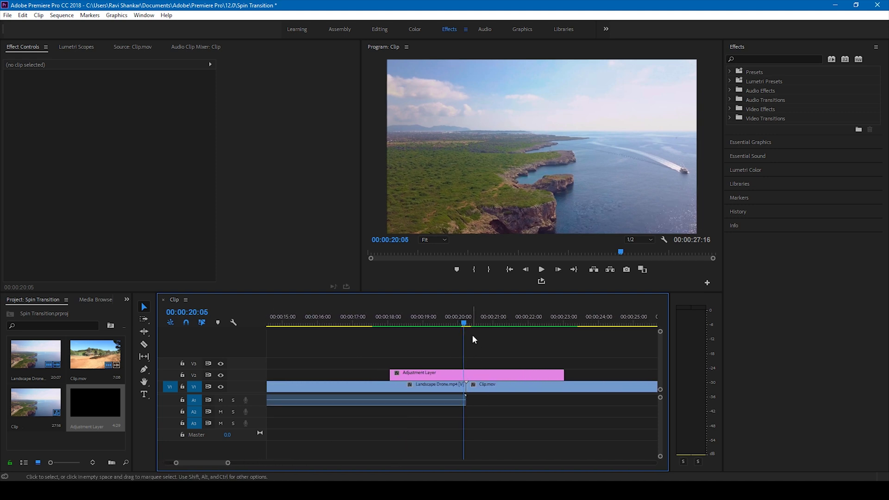
{"action": "key", "text": "Right"}
{"action": "key", "text": "Right"}
{"action": "key", "text": "Right"}
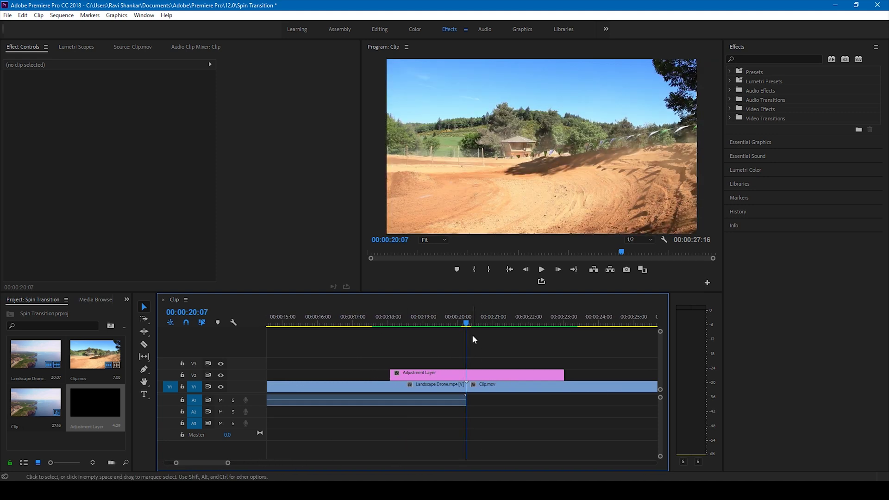
{"action": "left_click", "coordinate": [470, 386]}
{"action": "left_click", "coordinate": [466, 376]}
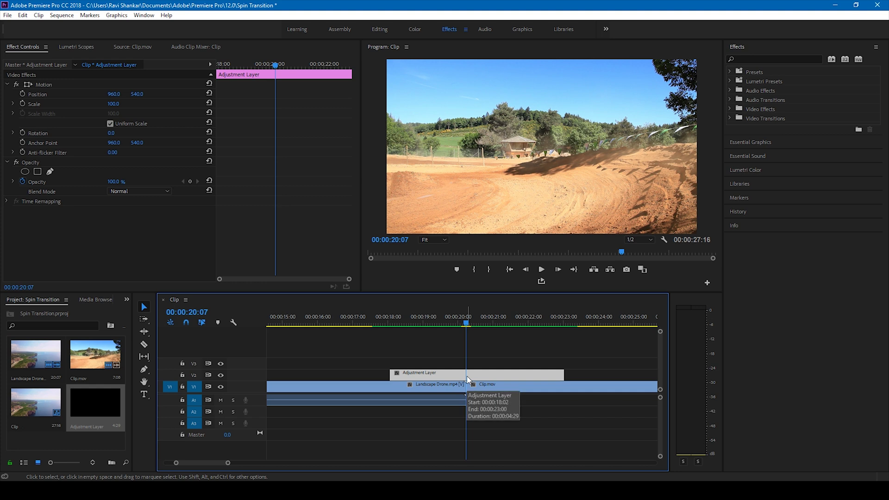
{"action": "key", "text": "Right"}
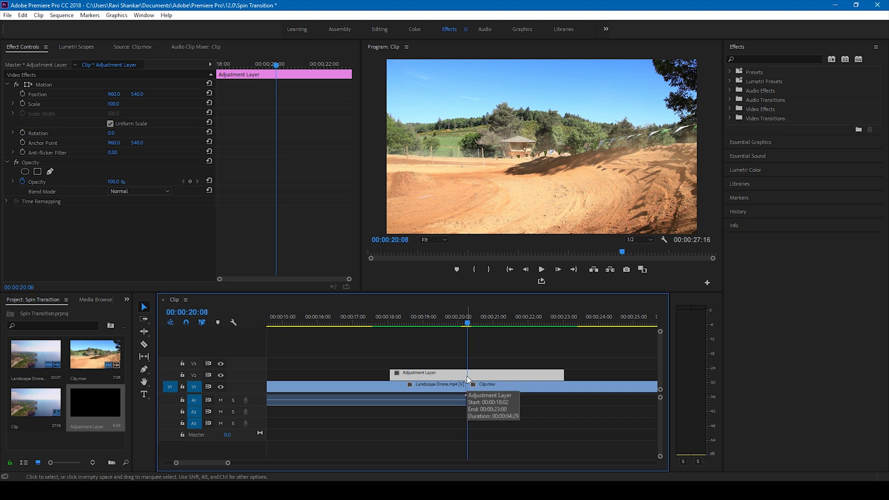
{"action": "key", "text": "Left"}
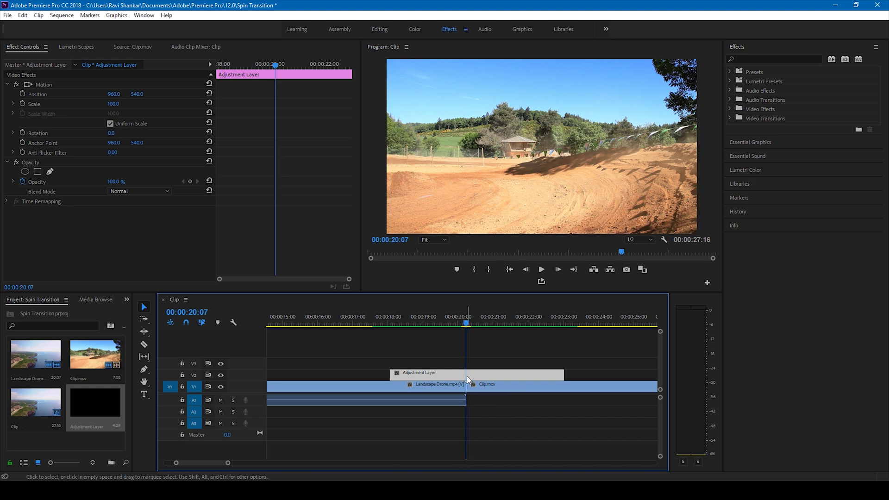
{"action": "key", "text": "Right"}
{"action": "key", "text": "Right"}
{"action": "key", "text": "Right"}
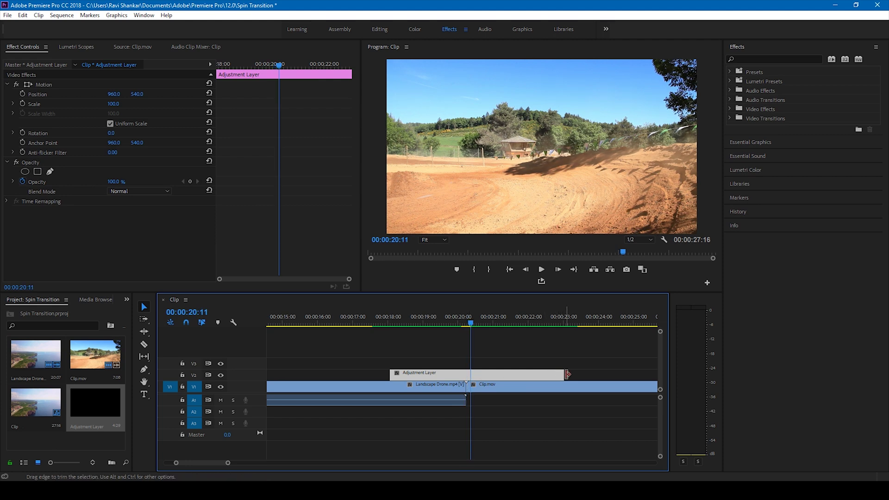
{"action": "left_click_drag", "start_coordinate": [561, 374], "coordinate": [471, 374]}
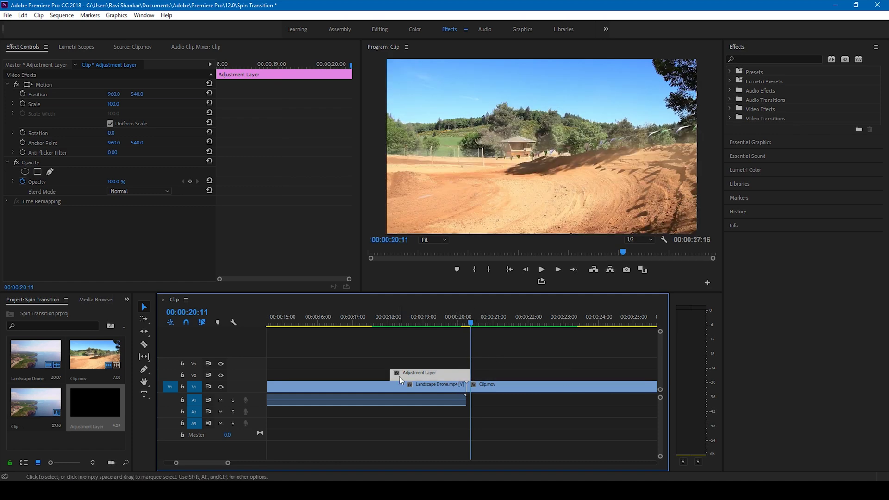
Trim the adjustment layer's start to 00:00:20:03.
{"action": "key", "text": "Left"}
{"action": "key", "text": "Left"}
{"action": "key", "text": "Left"}
{"action": "key", "text": "Left"}
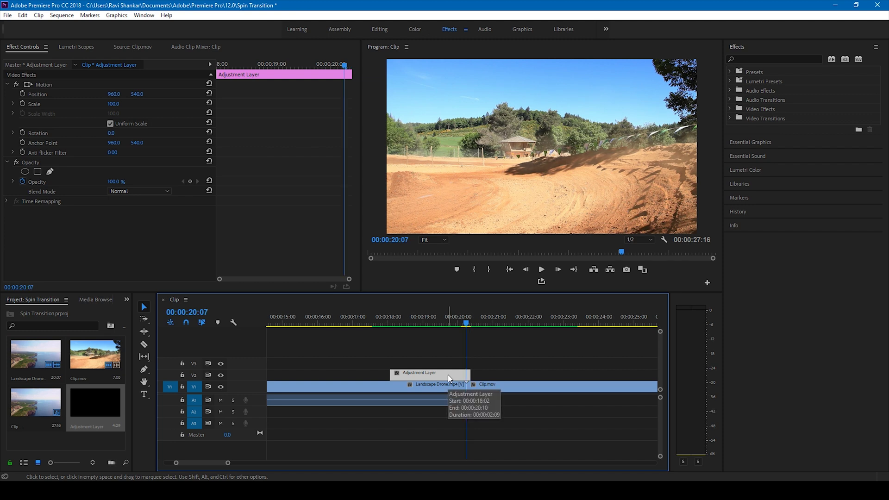
{"action": "key", "text": "Left"}
{"action": "key", "text": "Left"}
{"action": "key", "text": "Left"}
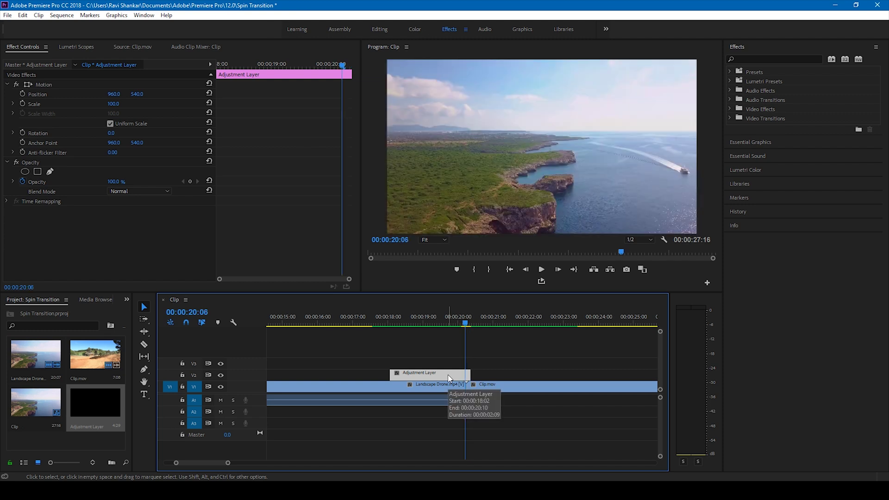
{"action": "key", "text": "Left"}
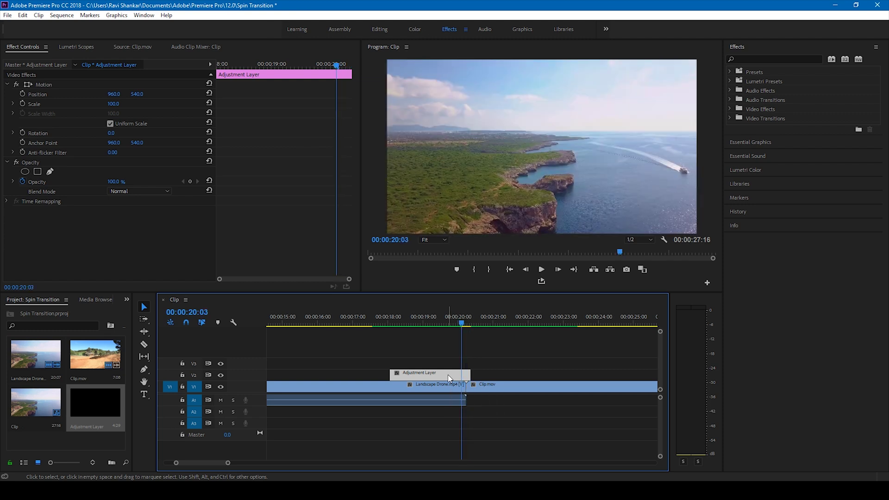
{"action": "left_click_drag", "start_coordinate": [394, 372], "coordinate": [461, 374]}
Find Transform by searching 'transf' and apply it to the adjustment layer.
{"action": "left_click", "coordinate": [621, 421]}
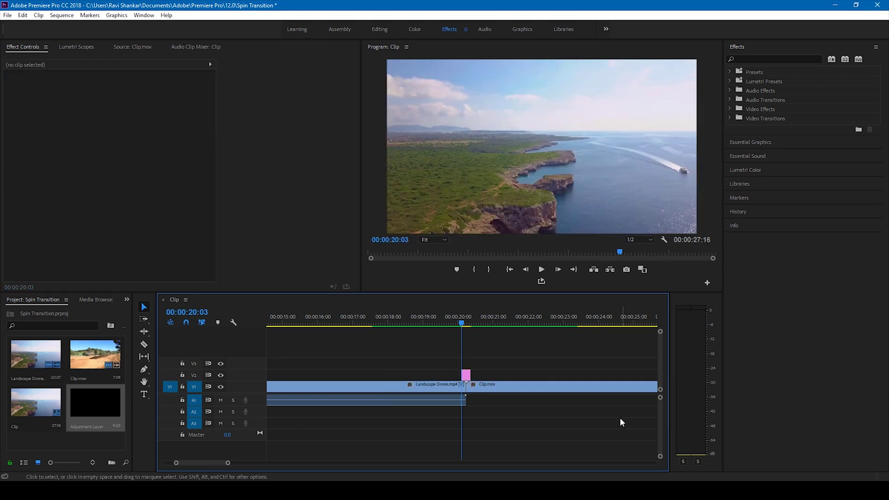
{"action": "left_click", "coordinate": [466, 374]}
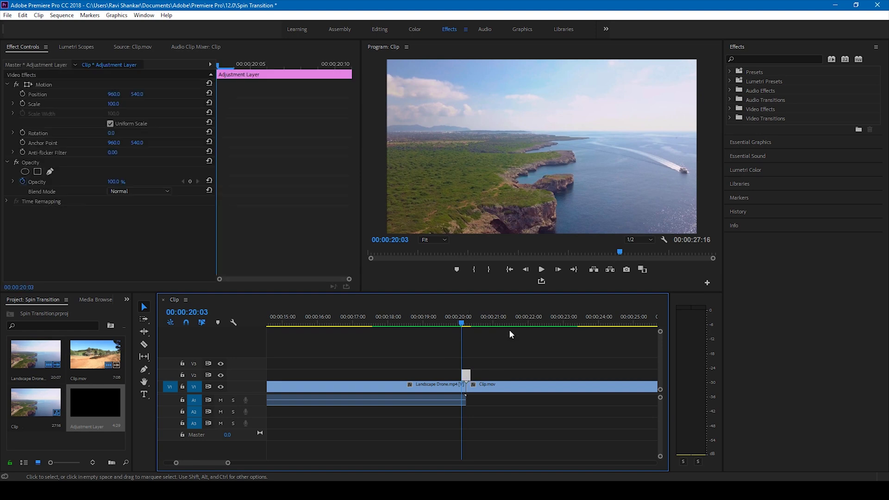
{"action": "left_click", "coordinate": [757, 58]}
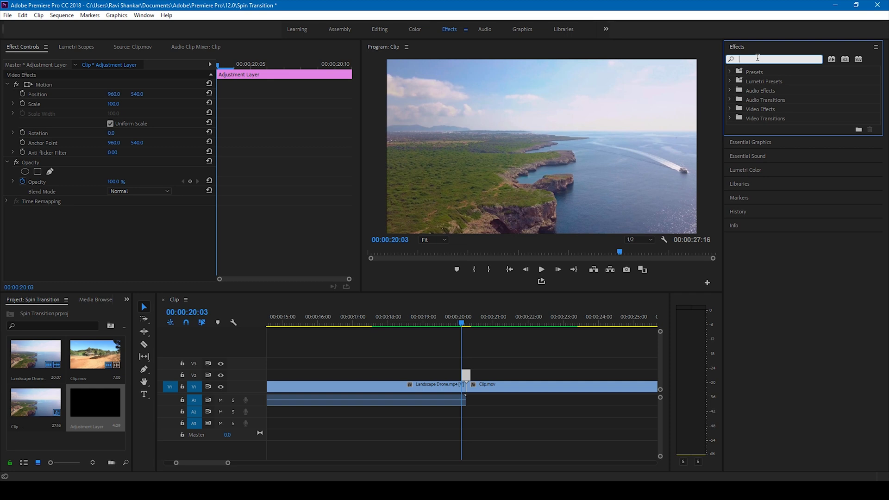
{"action": "type", "text": "transf"}
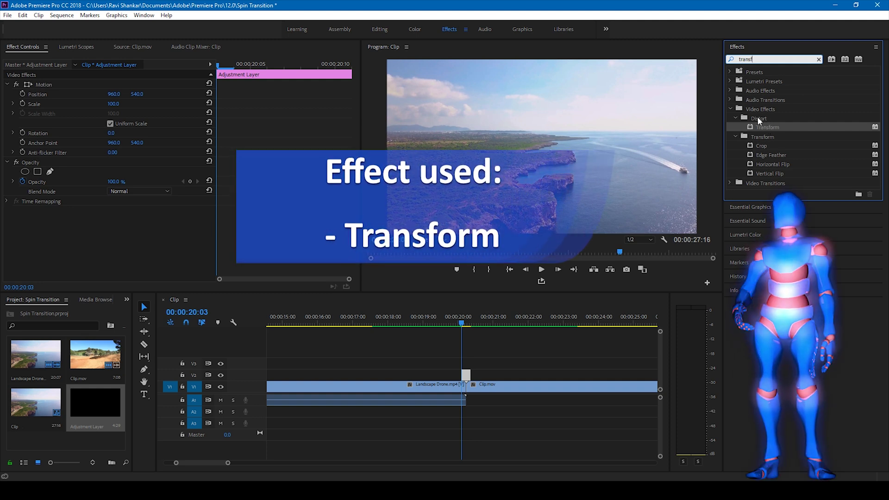
{"action": "left_click_drag", "start_coordinate": [762, 126], "coordinate": [466, 374]}
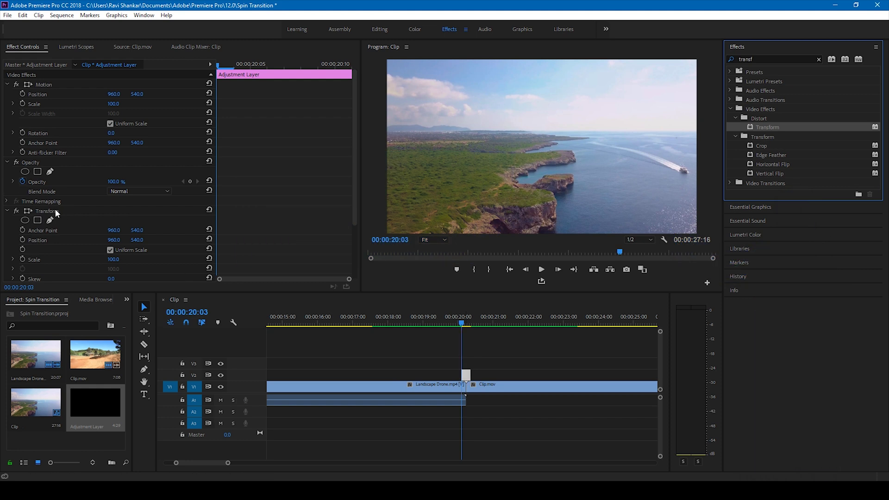
{"action": "scroll", "coordinate": [65, 224], "scroll_direction": "down", "scroll_amount": 2}
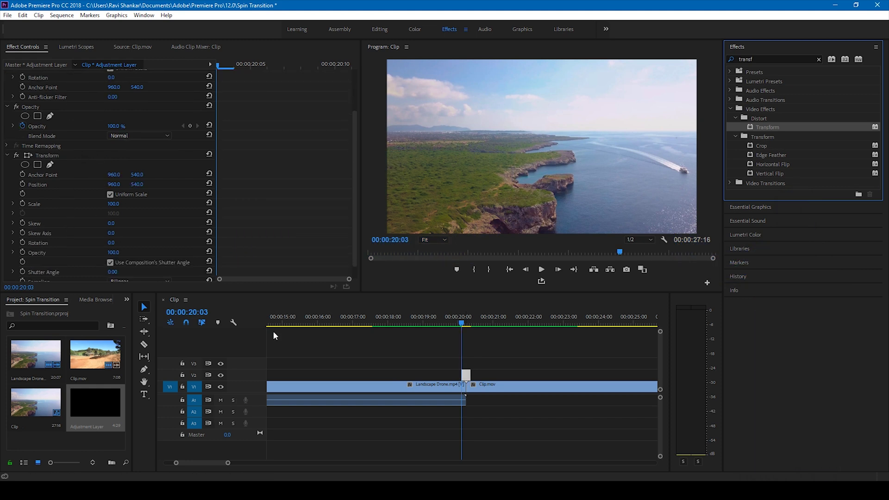
Set the Transform effect's Scale to 220.
{"action": "left_click", "coordinate": [114, 204]}
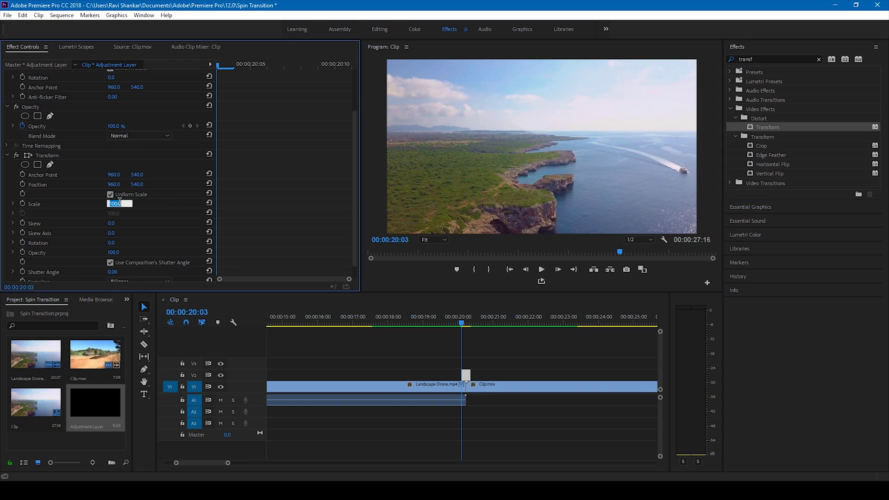
{"action": "type", "text": "220"}
{"action": "key", "text": "Return"}
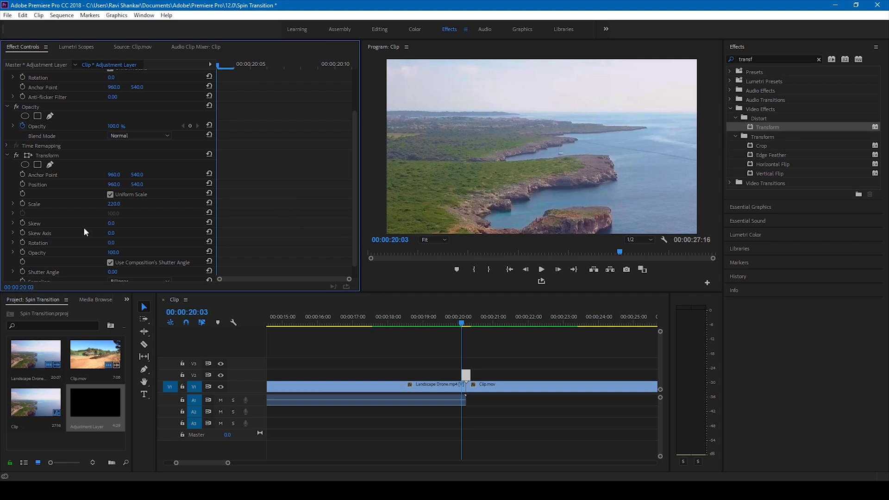
Add a 0° Rotation keyframe at 00:00:20:03, then move the playhead to 00:00:20:10.
{"action": "left_click", "coordinate": [16, 243]}
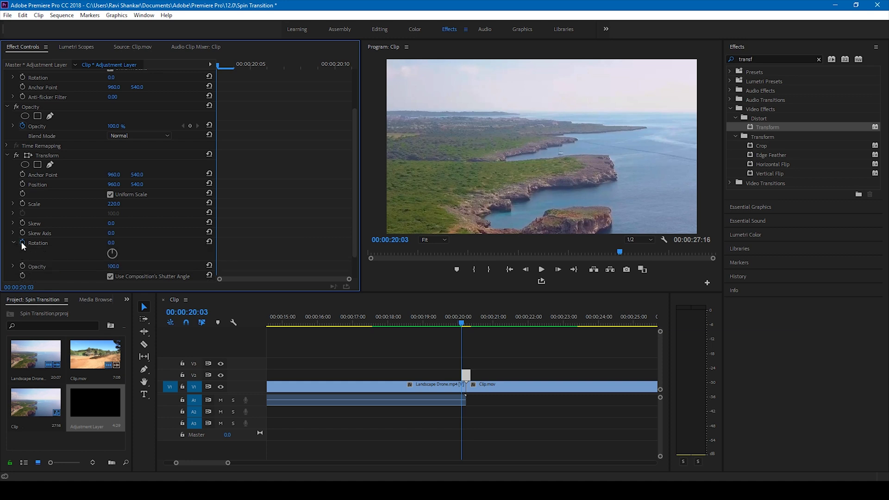
{"action": "left_click", "coordinate": [21, 241]}
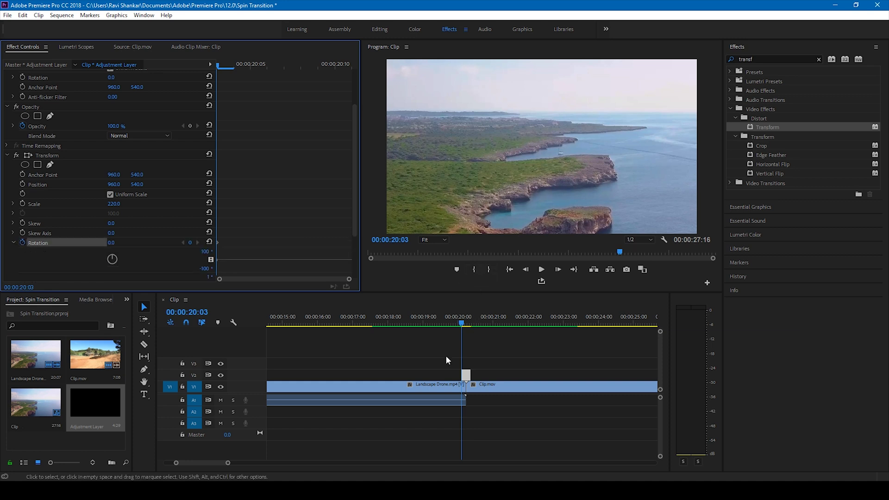
{"action": "left_click", "coordinate": [470, 324]}
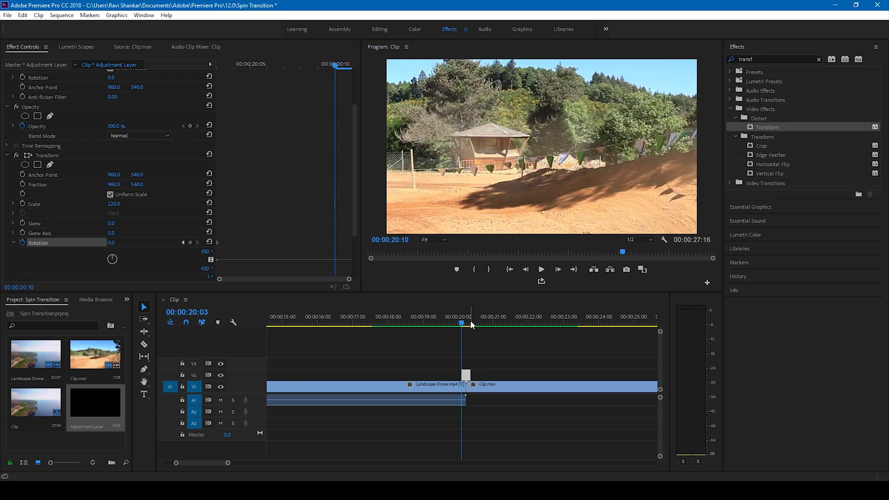
Keyframe Rotation to 360° one frame later and scrub across the cut to check it.
{"action": "left_click", "coordinate": [471, 324]}
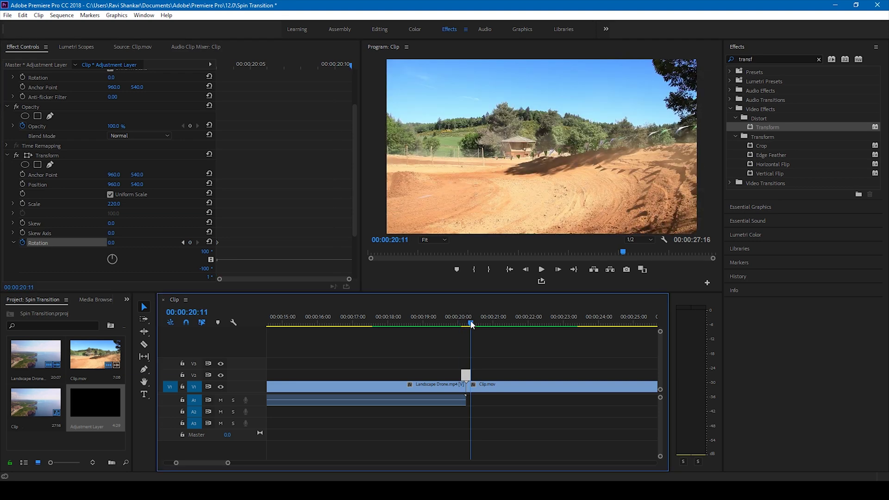
{"action": "left_click", "coordinate": [123, 241]}
{"action": "type", "text": "360"}
{"action": "key", "text": "Return"}
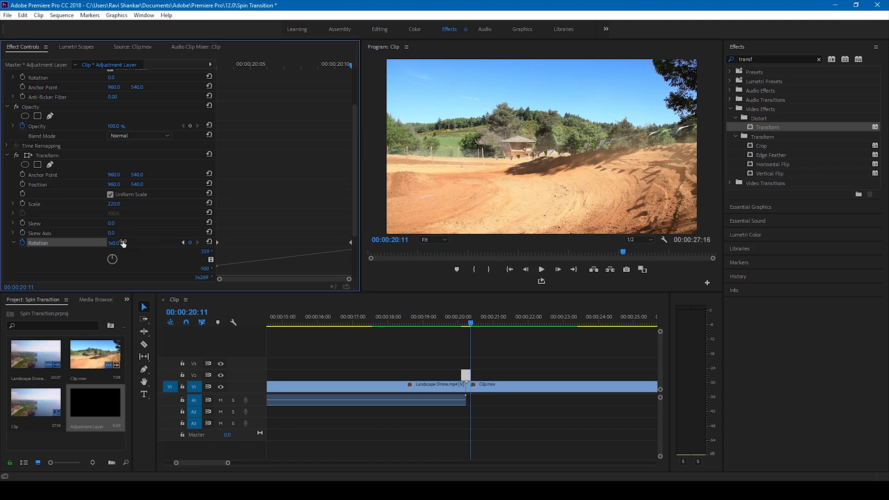
{"action": "left_click", "coordinate": [453, 323]}
{"action": "left_click_drag", "start_coordinate": [451, 326], "coordinate": [464, 329]}
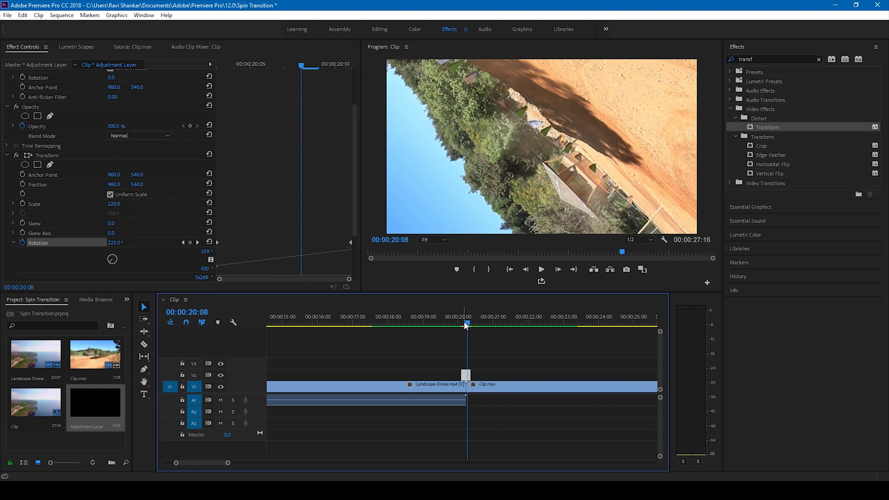
{"action": "left_click", "coordinate": [115, 203]}
{"action": "type", "text": "10"}
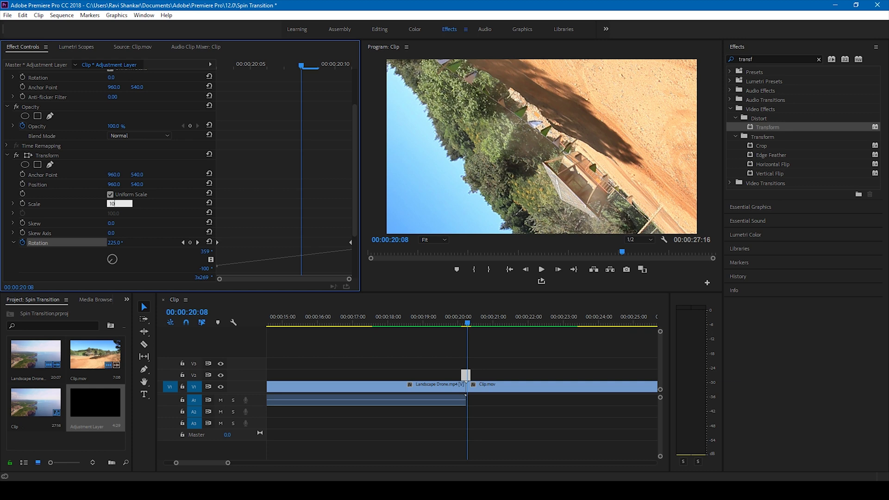
{"action": "type", "text": "0"}
{"action": "key", "text": "Return"}
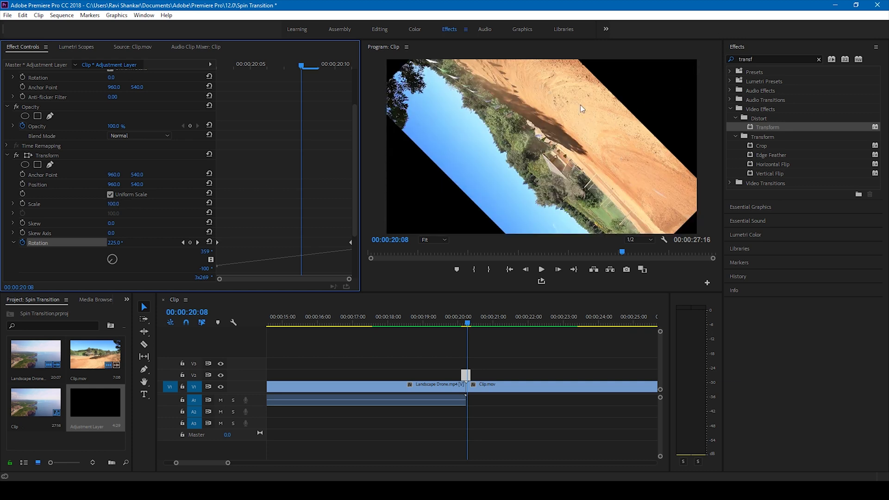
{"action": "left_click", "coordinate": [119, 202]}
{"action": "type", "text": "220"}
{"action": "key", "text": "Return"}
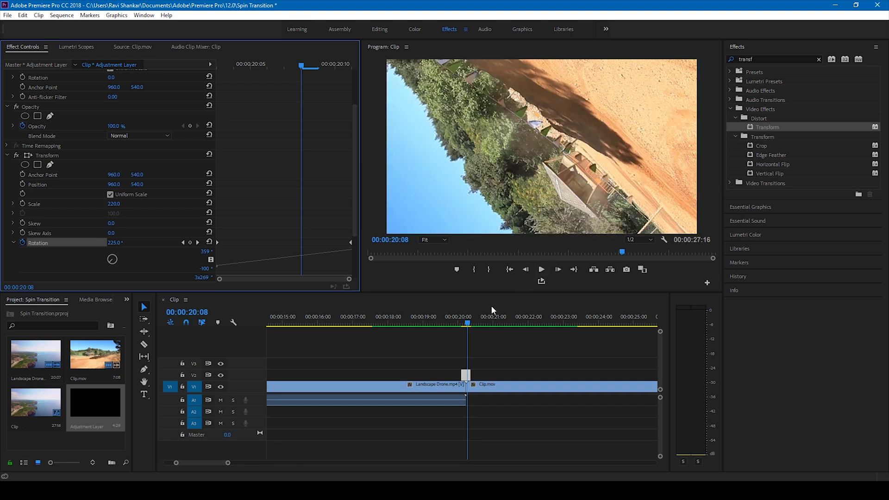
{"action": "left_click", "coordinate": [460, 324]}
{"action": "left_click_drag", "start_coordinate": [462, 322], "coordinate": [470, 323]}
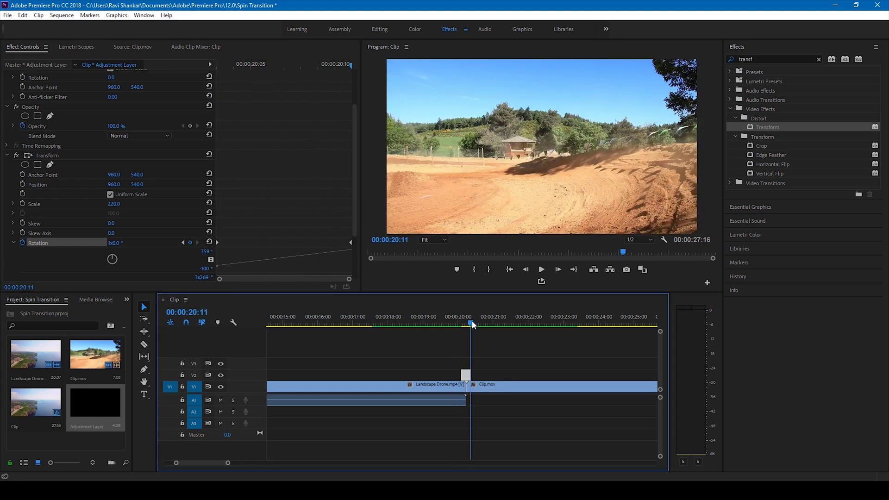
Turn off Use Composition's Shutter Angle and set the Transform Shutter Angle to 250.
{"action": "scroll", "coordinate": [125, 239], "scroll_direction": "down", "scroll_amount": 2}
{"action": "scroll", "coordinate": [125, 241], "scroll_direction": "down", "scroll_amount": 1}
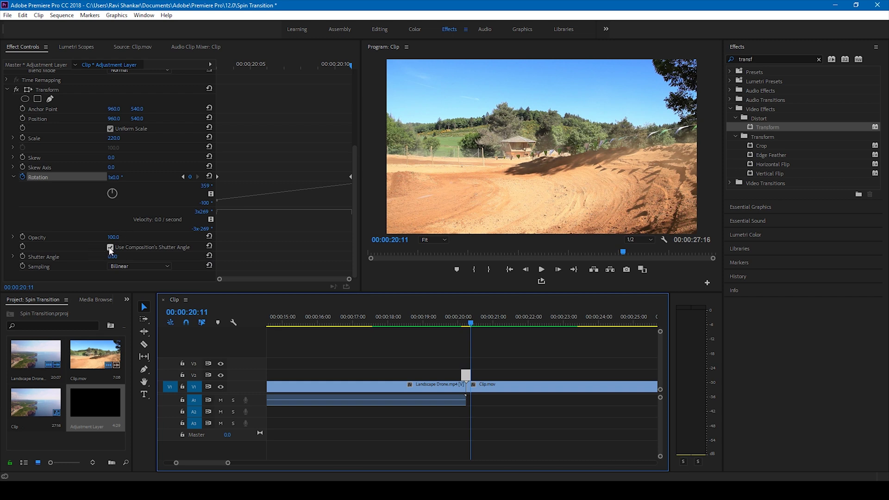
{"action": "left_click", "coordinate": [111, 248]}
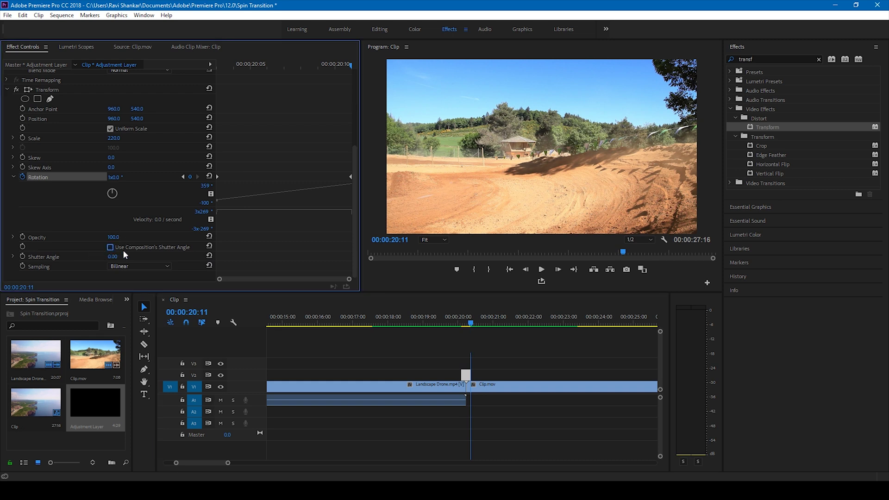
{"action": "left_click", "coordinate": [113, 256]}
{"action": "type", "text": "250"}
{"action": "key", "text": "Return"}
{"action": "left_click", "coordinate": [458, 321]}
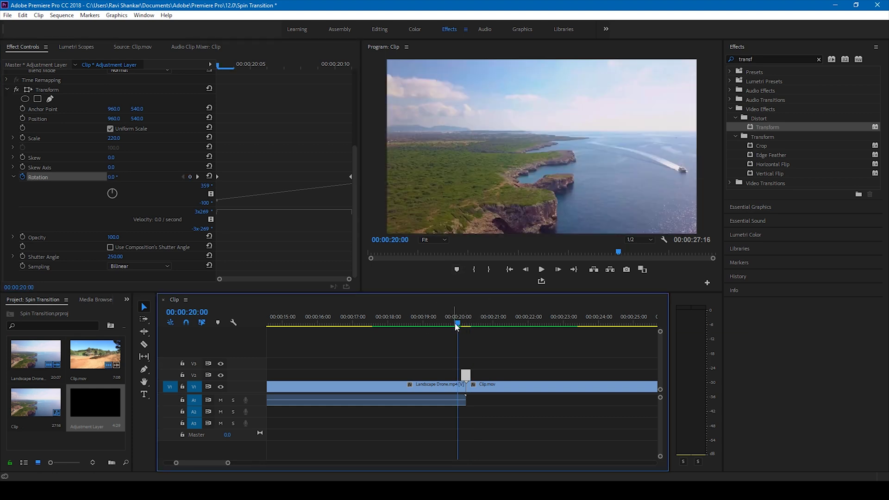
Mark an In point at 00:00:19:09 and an Out point at 00:00:21:14.
{"action": "left_click_drag", "start_coordinate": [228, 463], "coordinate": [247, 462]}
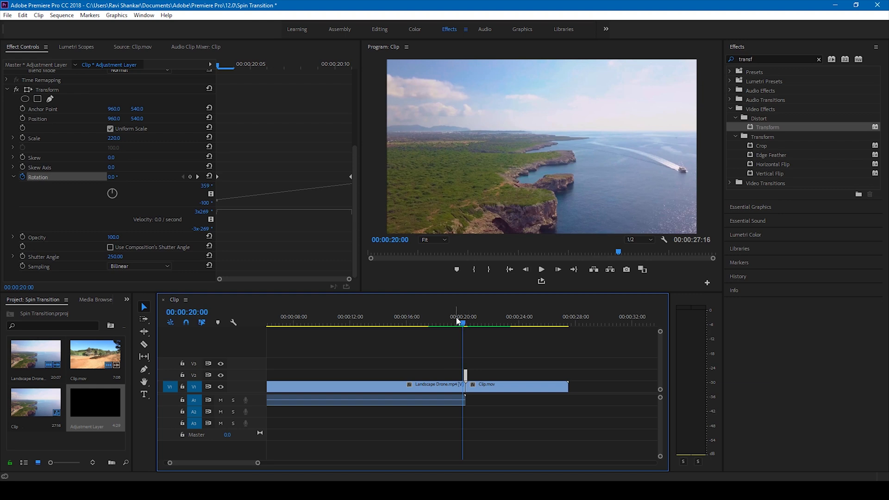
{"action": "left_click_drag", "start_coordinate": [457, 320], "coordinate": [453, 320]}
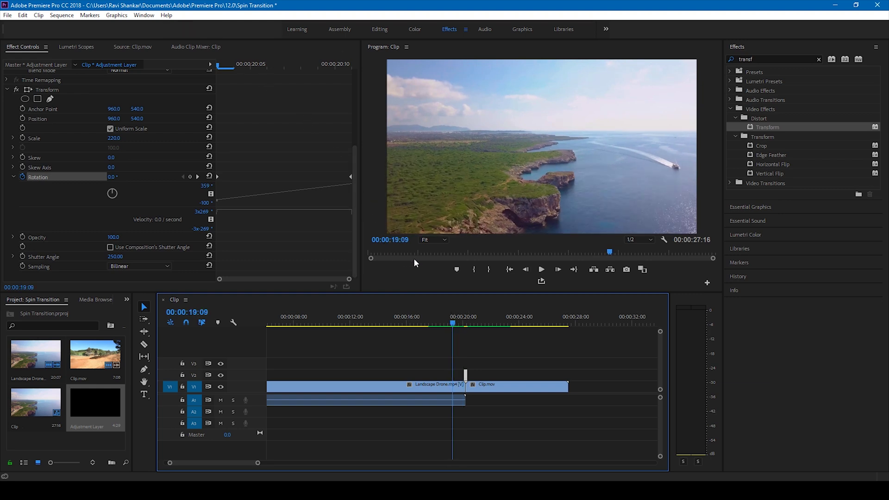
{"action": "key", "text": "i"}
{"action": "left_click", "coordinate": [484, 321]}
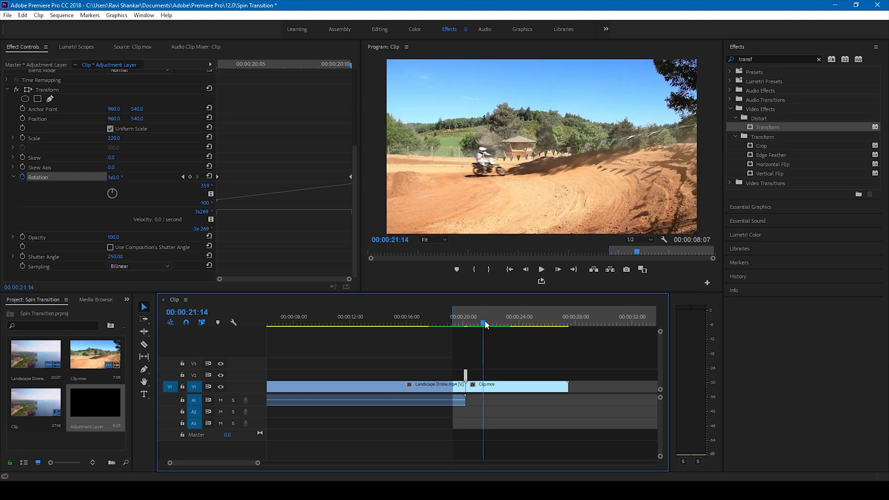
{"action": "key", "text": "o"}
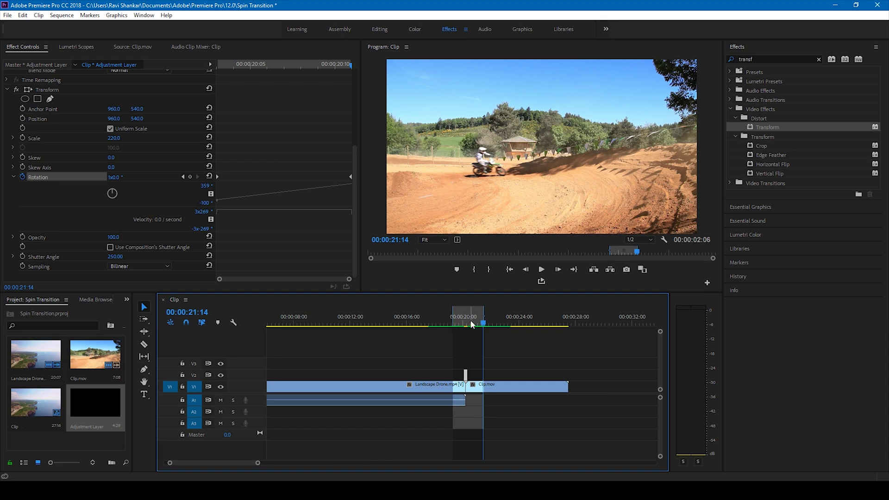
{"action": "left_click", "coordinate": [68, 16]}
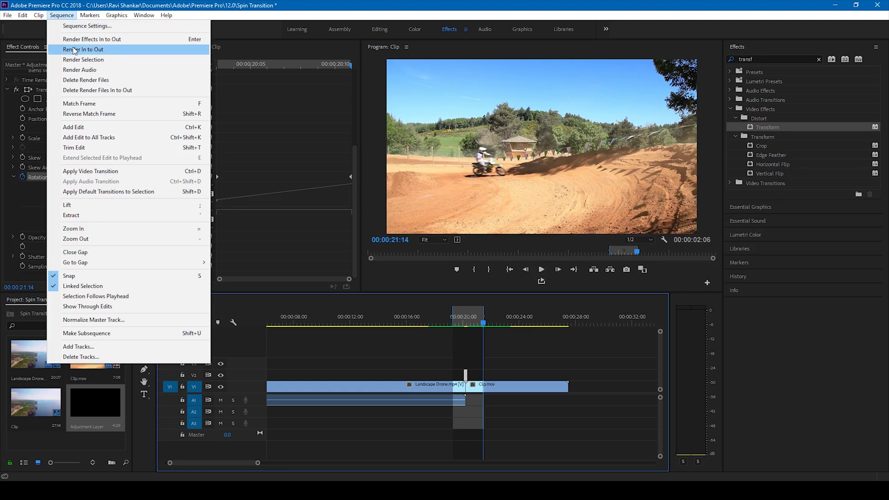
Render the In-to-Out range with Sequence > Render In to Out.
{"action": "left_click", "coordinate": [74, 49]}
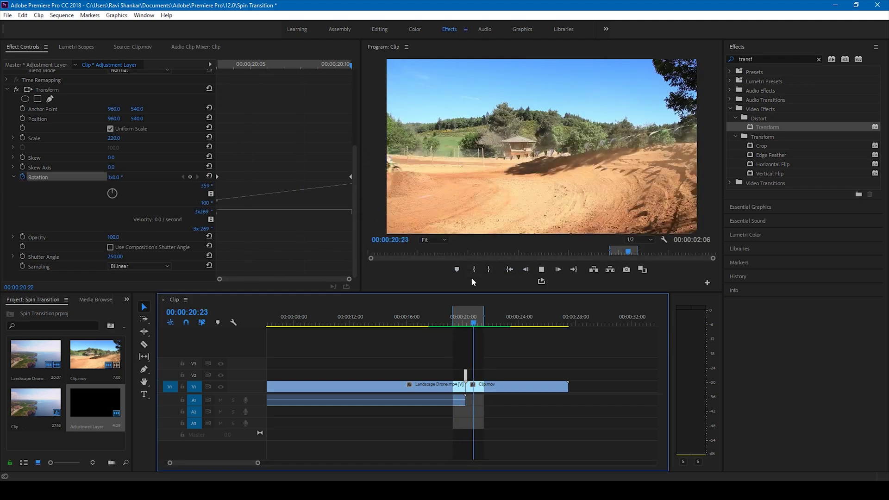
{"action": "left_click", "coordinate": [462, 322]}
{"action": "key", "text": "space"}
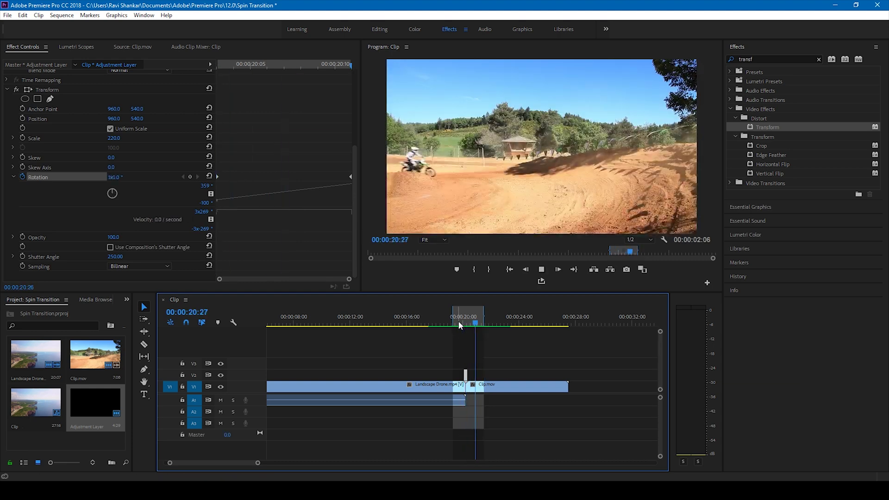
{"action": "left_click", "coordinate": [458, 321]}
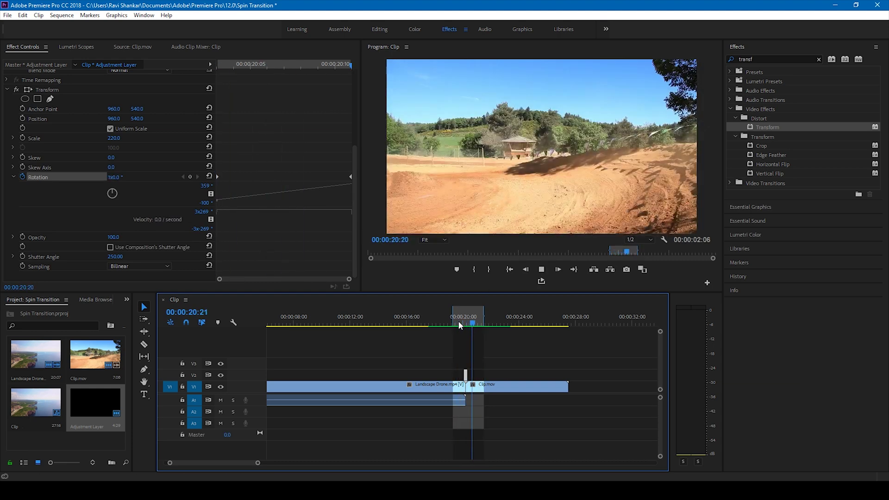
{"action": "left_click", "coordinate": [458, 320]}
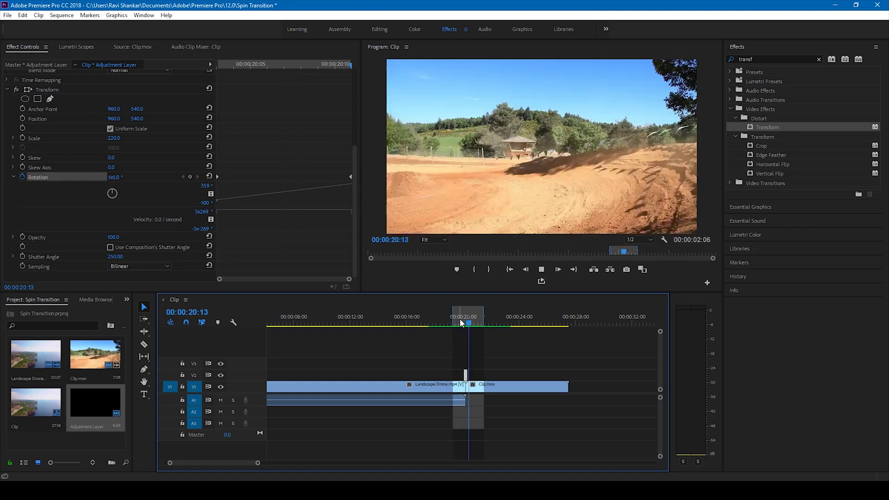
{"action": "left_click", "coordinate": [460, 322]}
{"action": "left_click", "coordinate": [458, 322]}
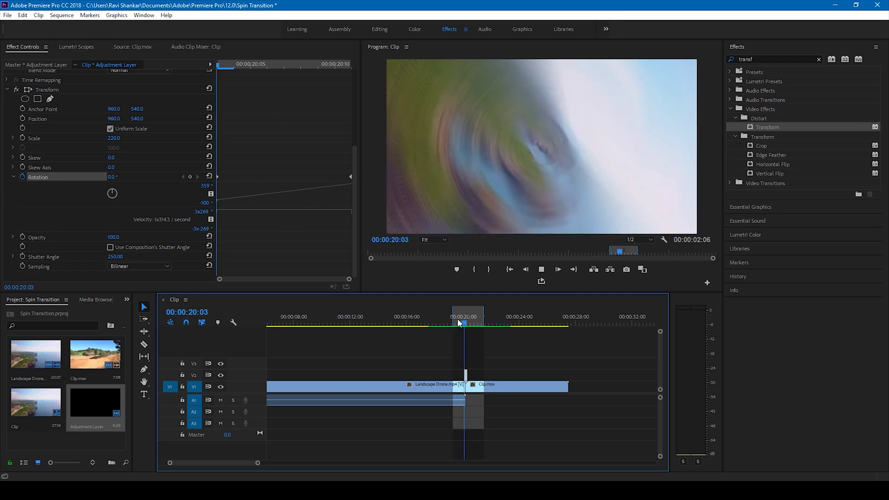
{"action": "left_click", "coordinate": [458, 319]}
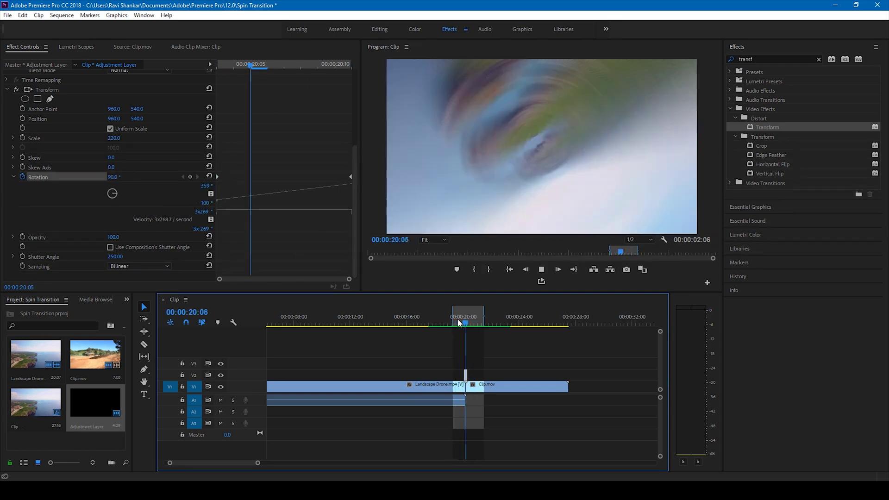
{"action": "left_click", "coordinate": [457, 322]}
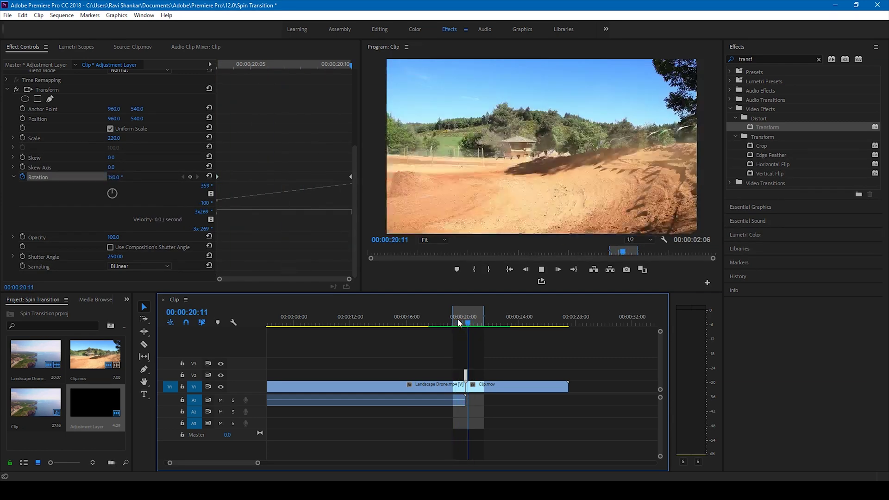
{"action": "left_click", "coordinate": [458, 322]}
{"action": "left_click", "coordinate": [459, 322]}
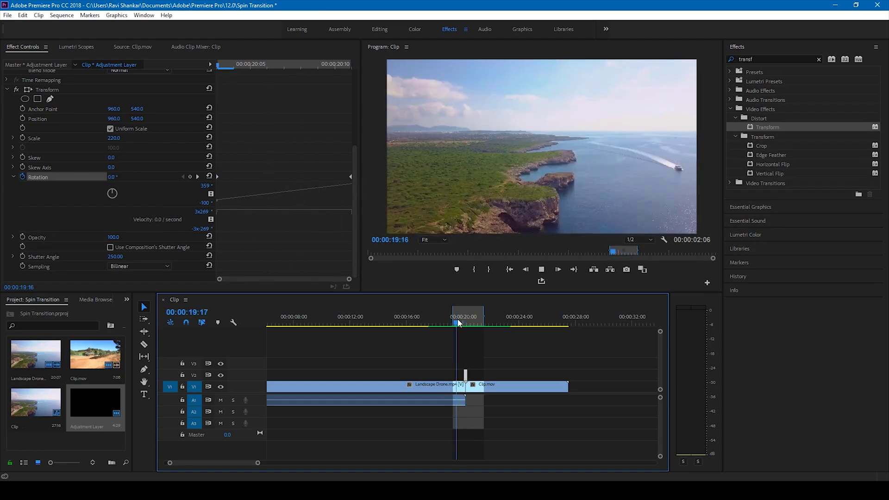
{"action": "left_click", "coordinate": [459, 322]}
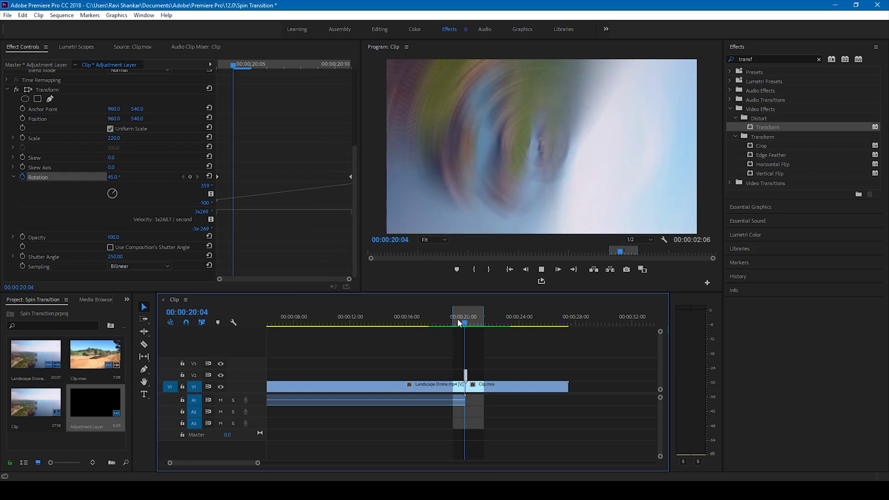
{"action": "left_click", "coordinate": [458, 322]}
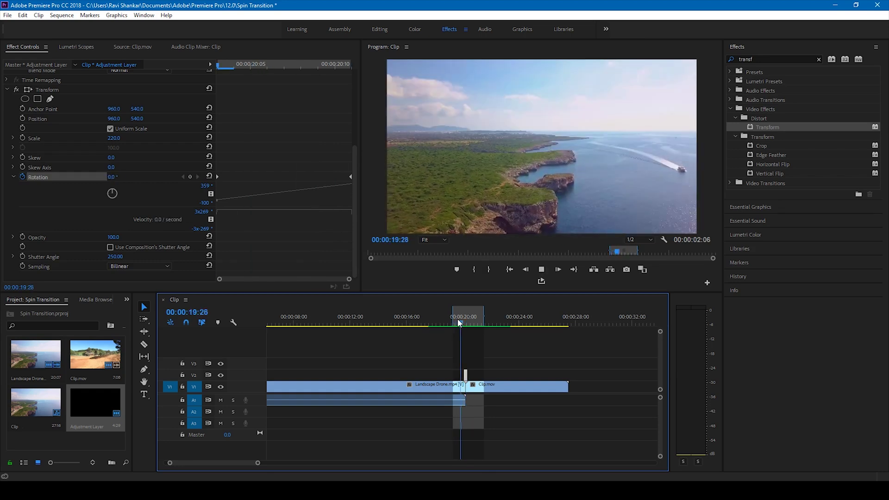
{"action": "left_click", "coordinate": [459, 322]}
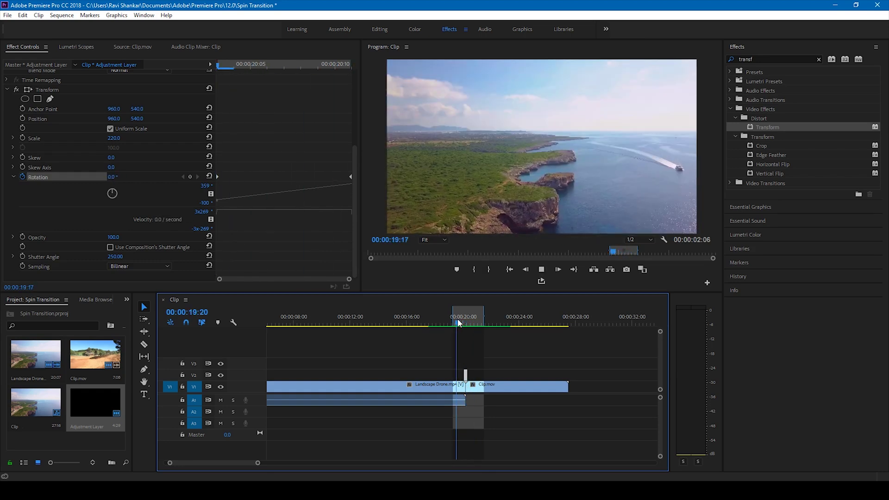
{"action": "left_click", "coordinate": [458, 322]}
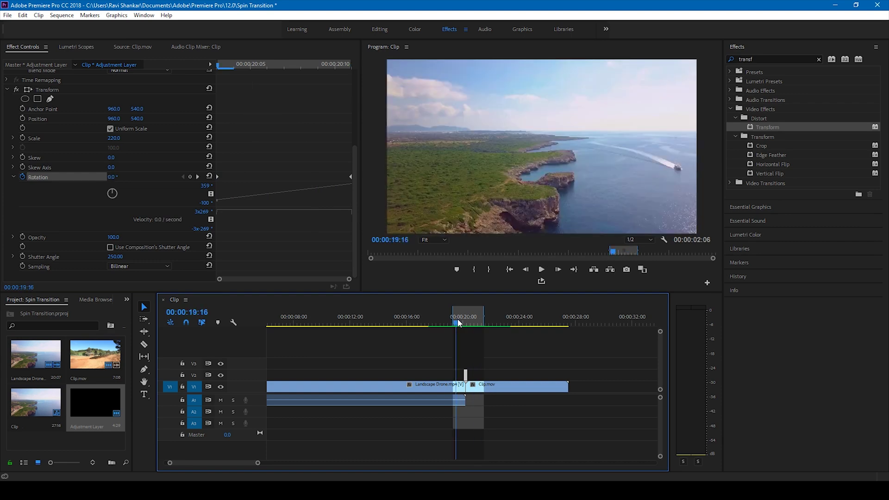
{"action": "left_click", "coordinate": [458, 322]}
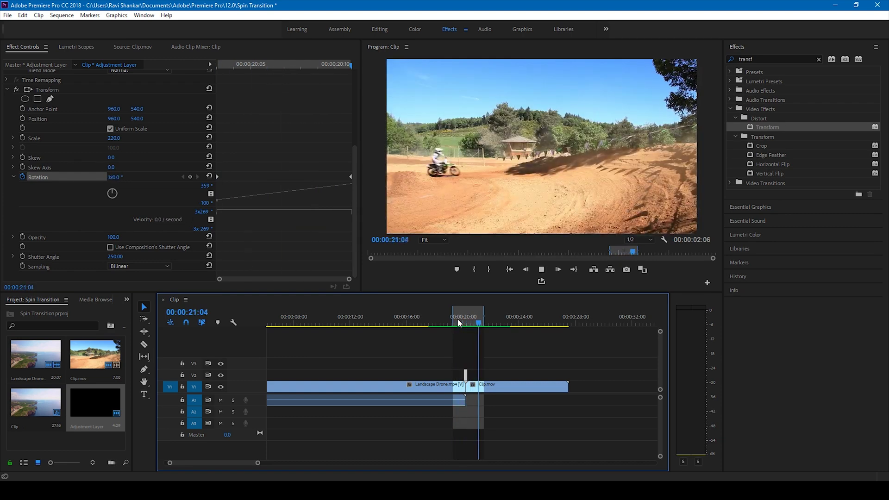
{"action": "left_click", "coordinate": [459, 322]}
{"action": "key", "text": "space"}
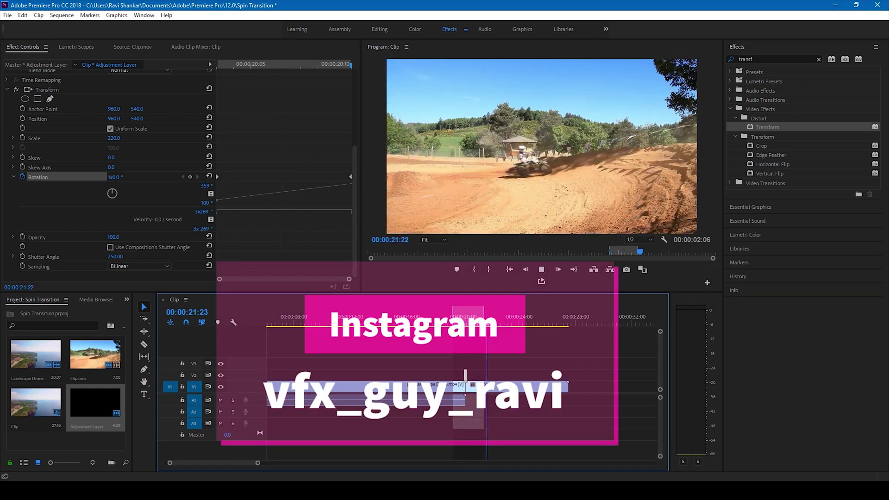
{"action": "key", "text": "space"}
{"action": "key", "text": "space"}
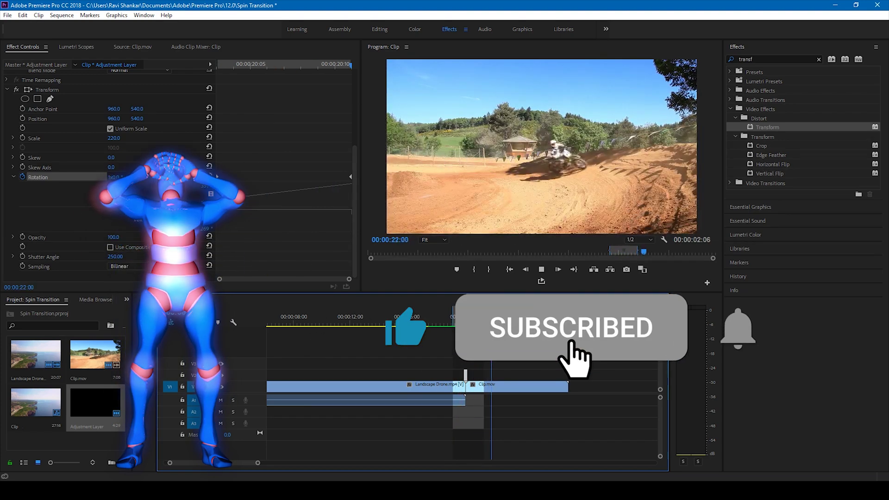
{"action": "key", "text": "space"}
{"action": "key", "text": "space"}
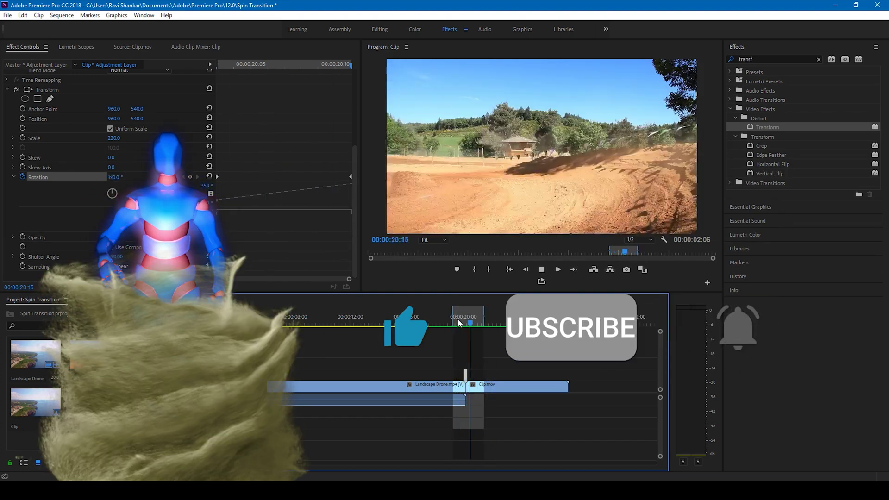